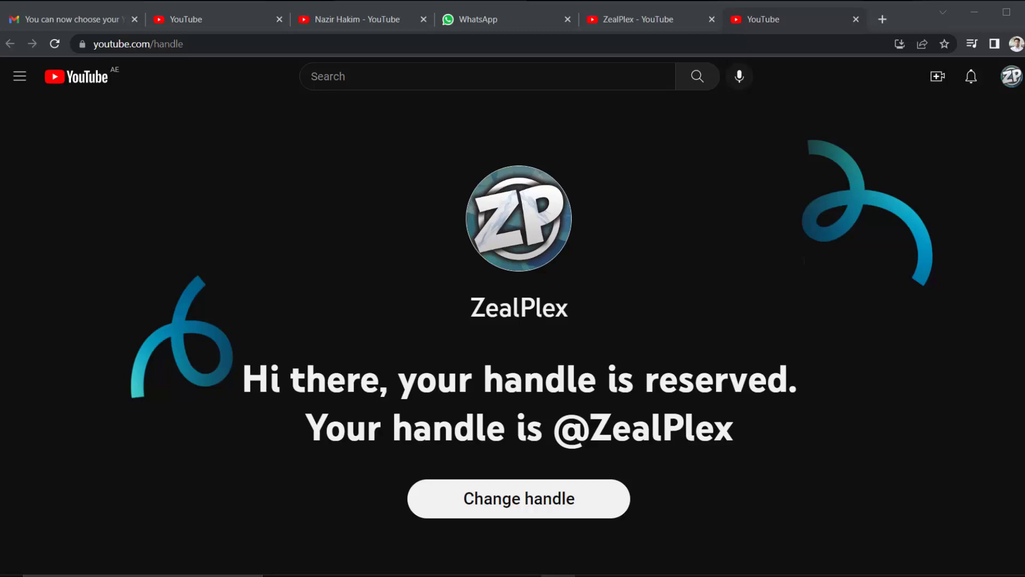
- Compare the ZealPlex channel page and its reserved handle with the personal channel page and its handle selection page
click(689, 19)
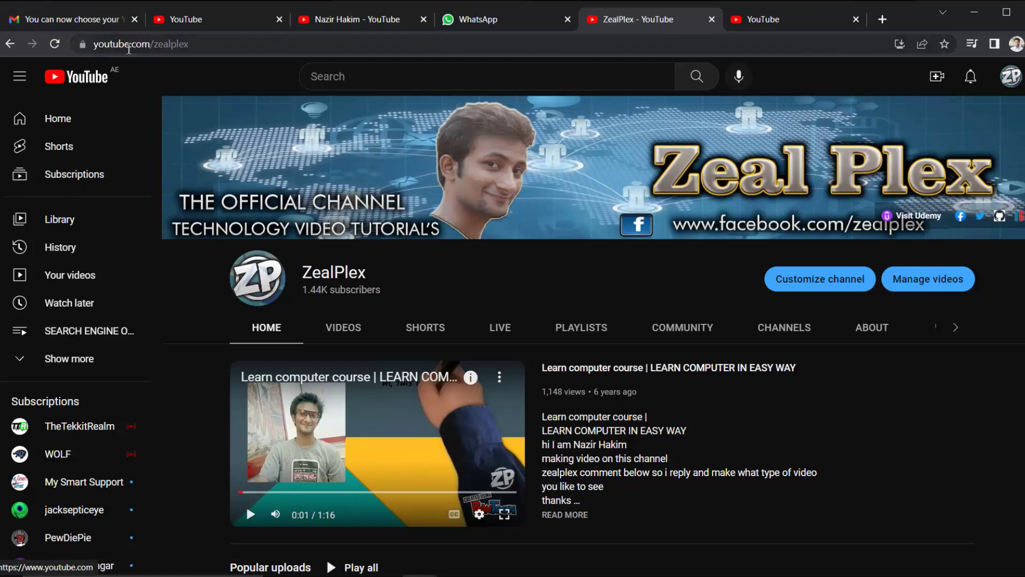
click(762, 21)
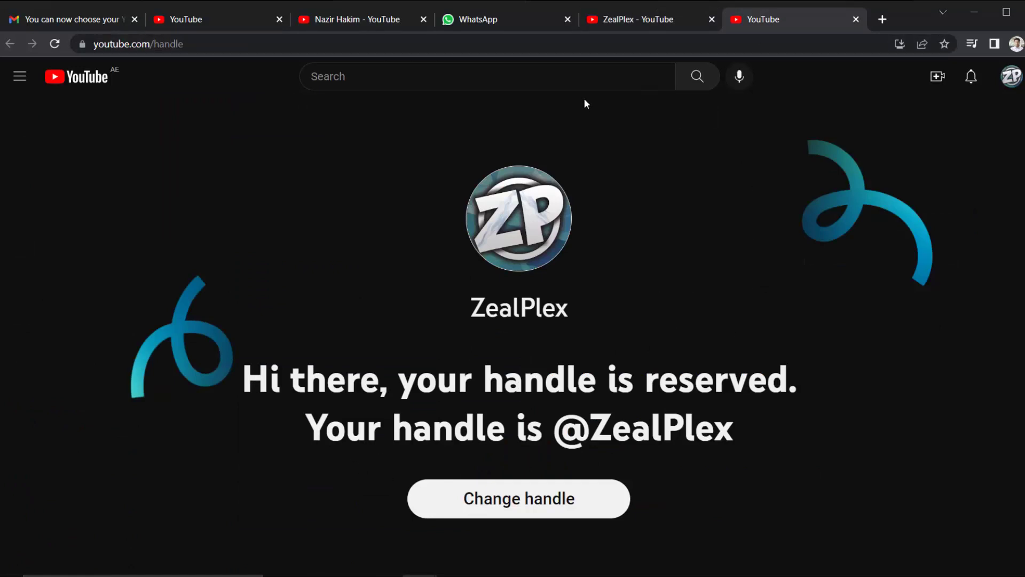
click(335, 19)
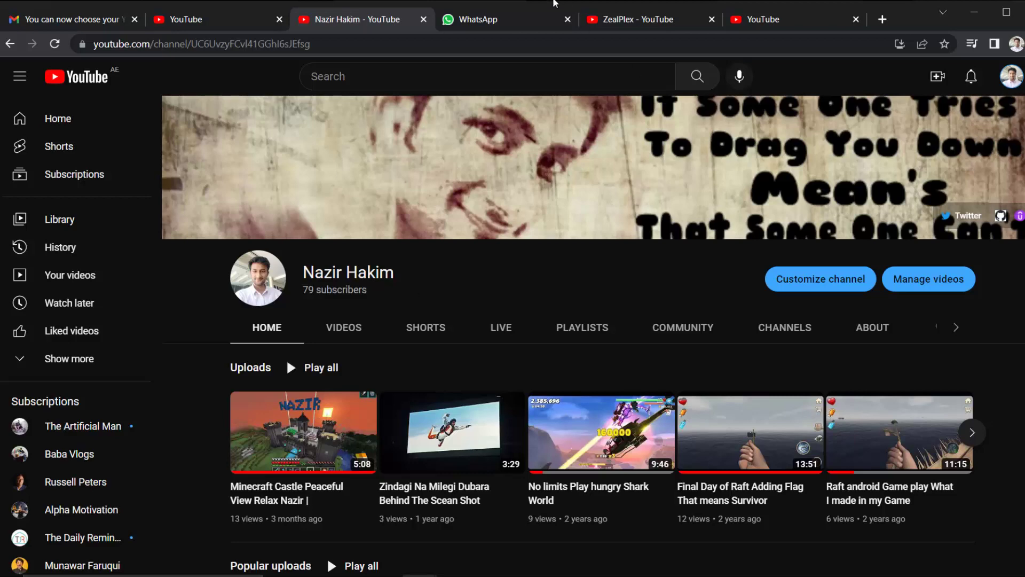
click(224, 19)
scroll(605, 260, up, 5)
scroll(604, 255, up, 10)
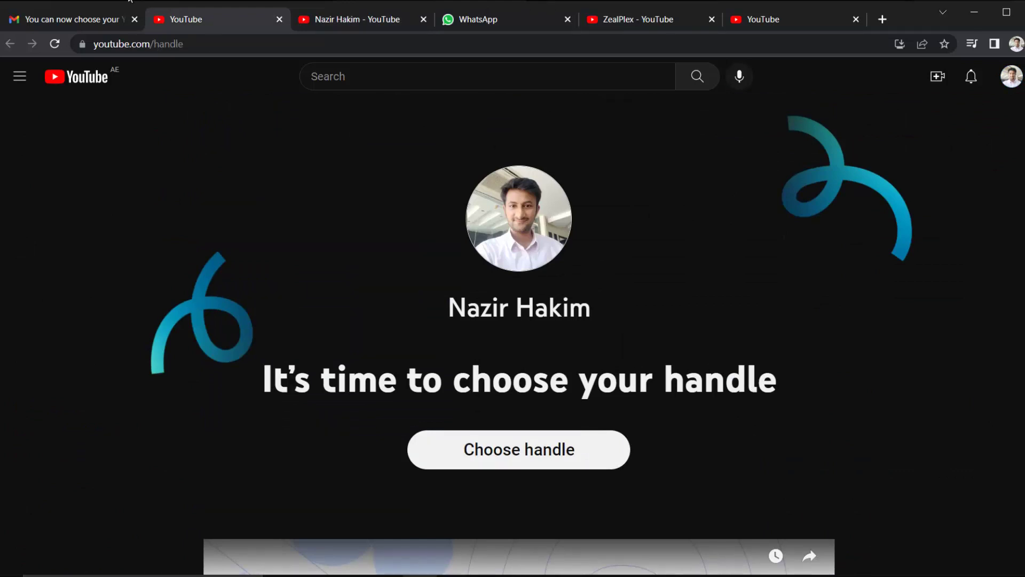
- Switch to Gmail and read YouTube's email inviting the channel owner to choose a handle
click(100, 18)
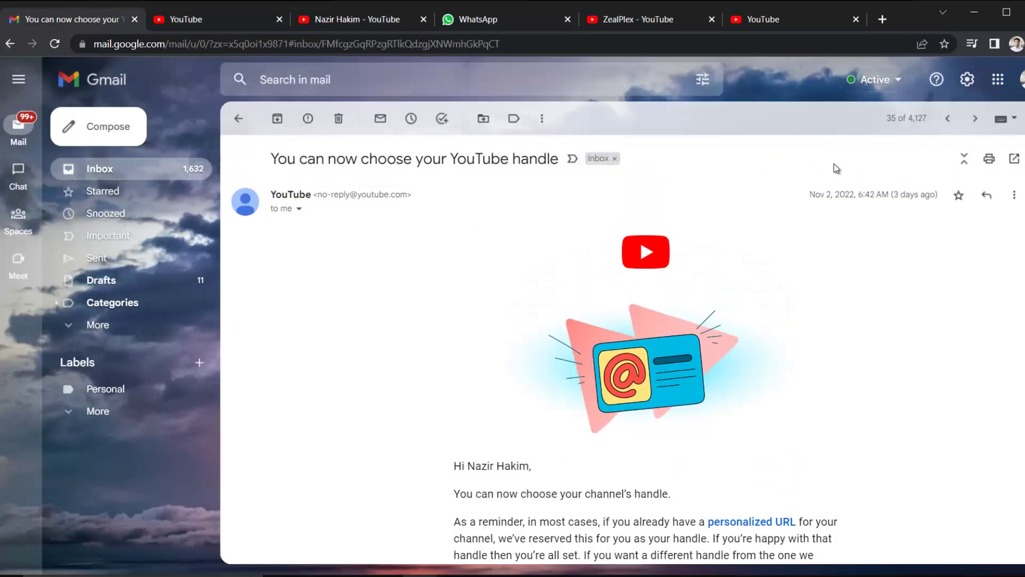
scroll(908, 280, down, 3)
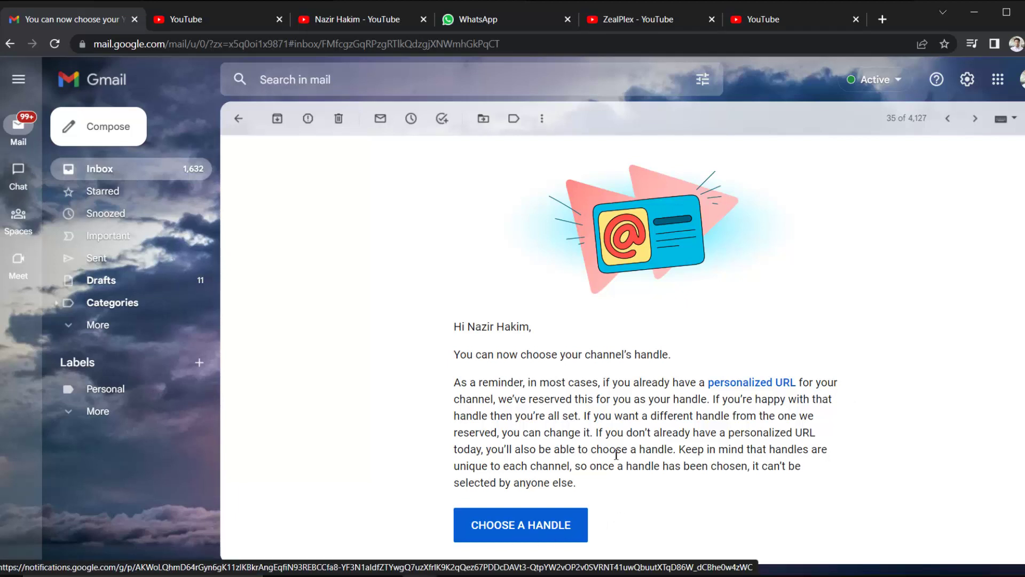
click(363, 21)
- Read through the YouTube handle page for the personal channel, covering channel URLs, handle uses and the frequently asked questions
click(203, 19)
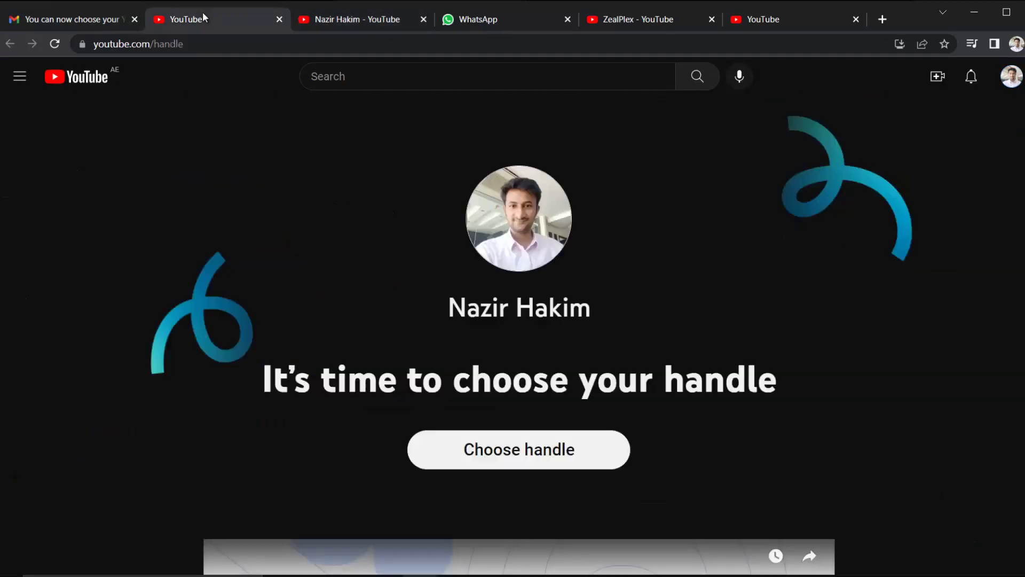
scroll(899, 272, down, 5)
scroll(512, 331, down, 15)
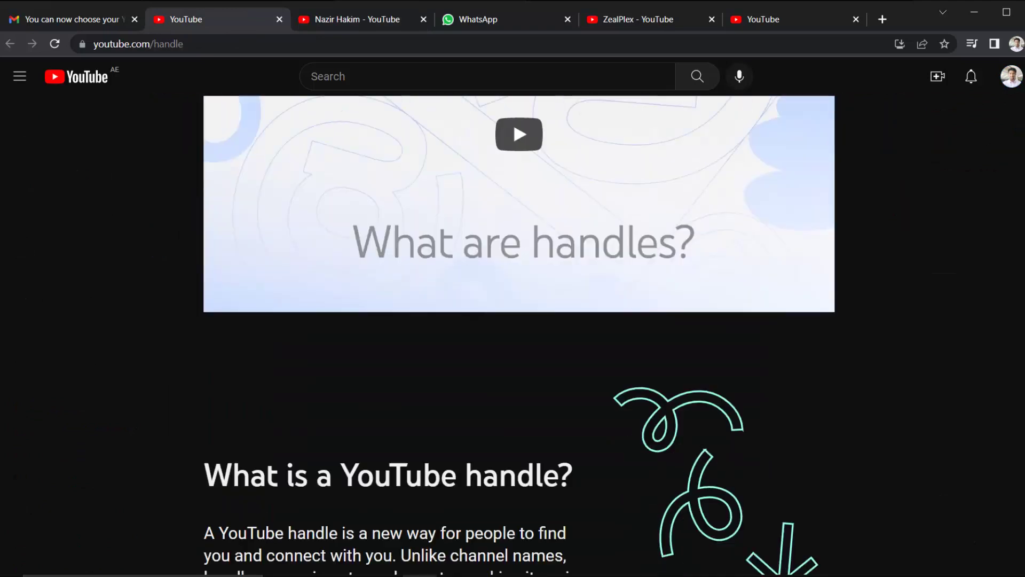
scroll(975, 312, down, 1)
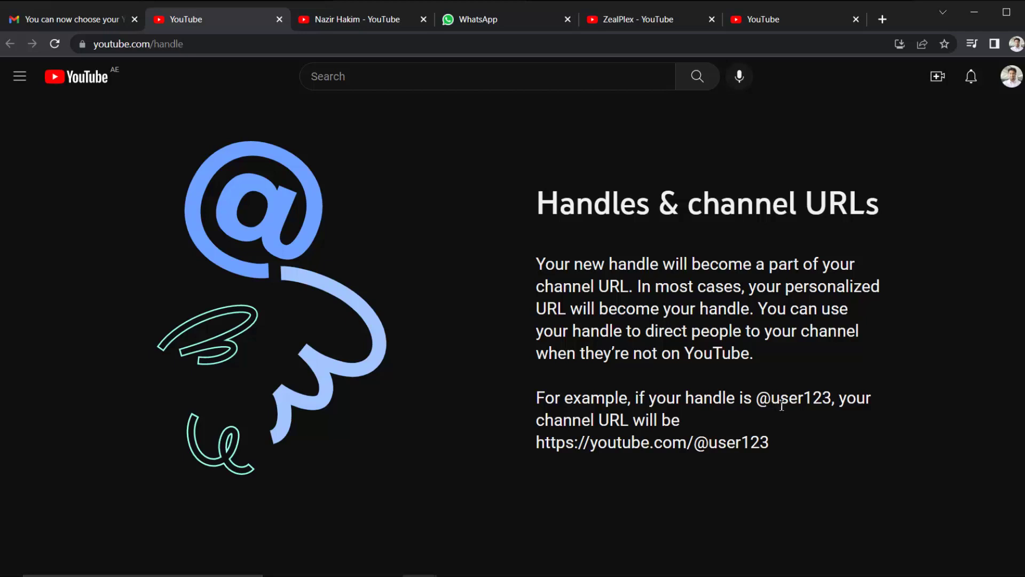
drag(772, 402, 817, 404)
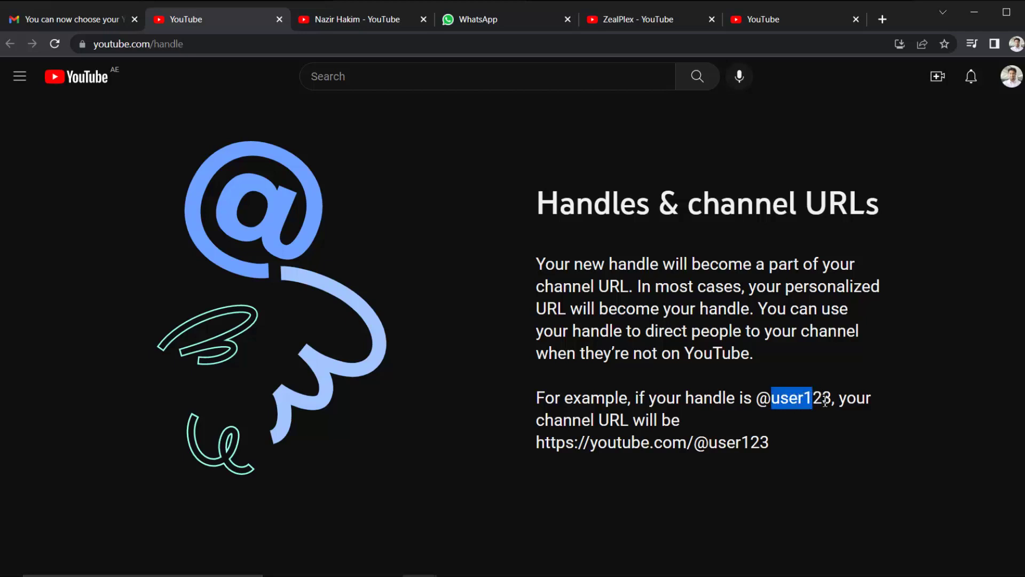
click(826, 426)
scroll(826, 426, down, 10)
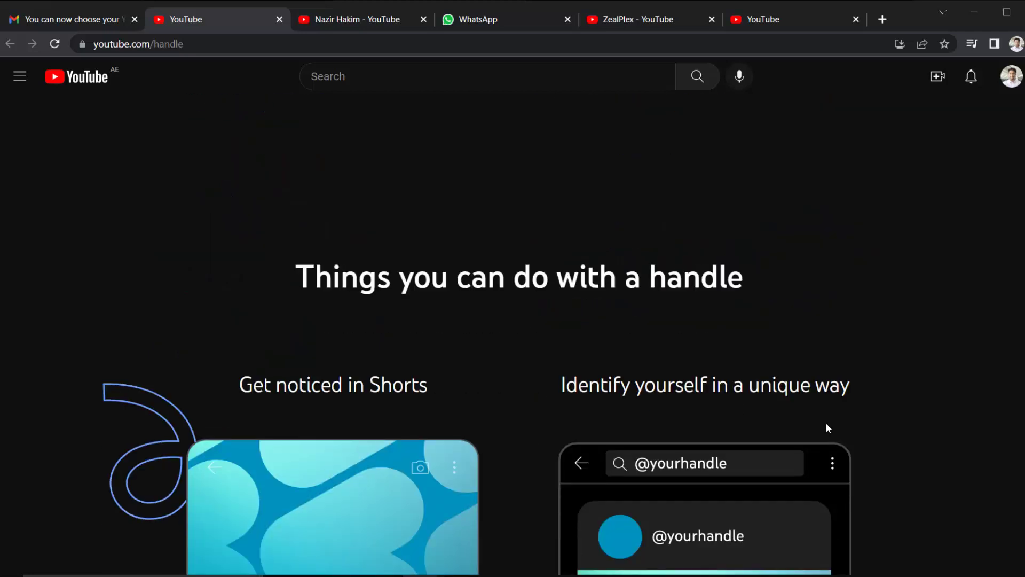
scroll(918, 354, down, 15)
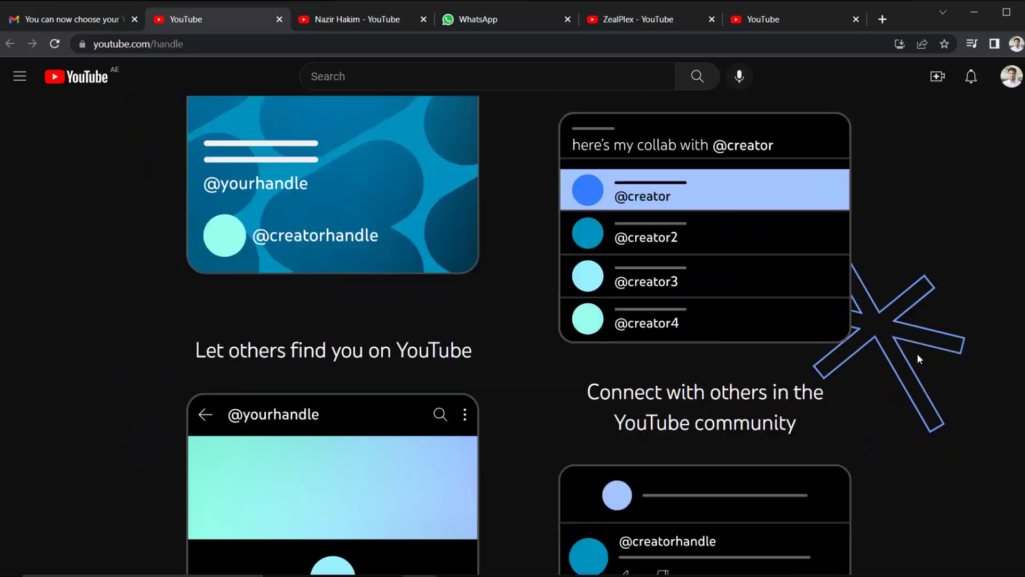
scroll(918, 359, down, 2)
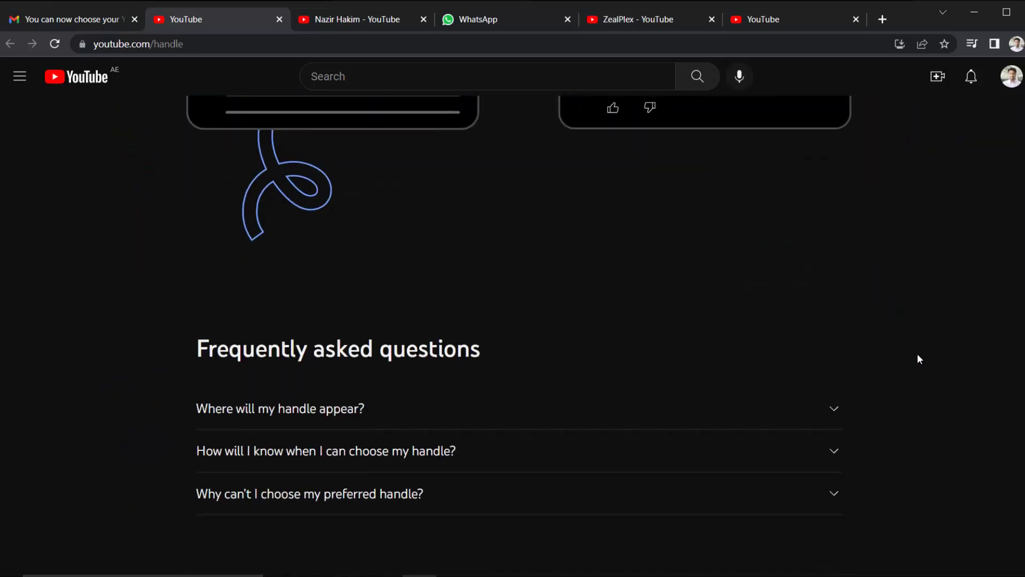
scroll(918, 359, up, 10)
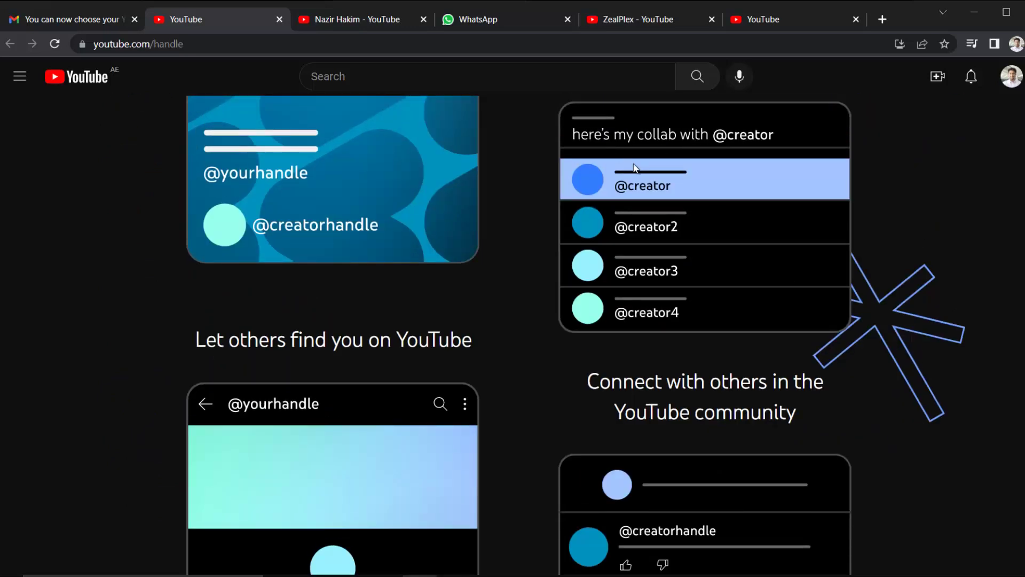
scroll(956, 238, up, 8)
scroll(957, 241, up, 15)
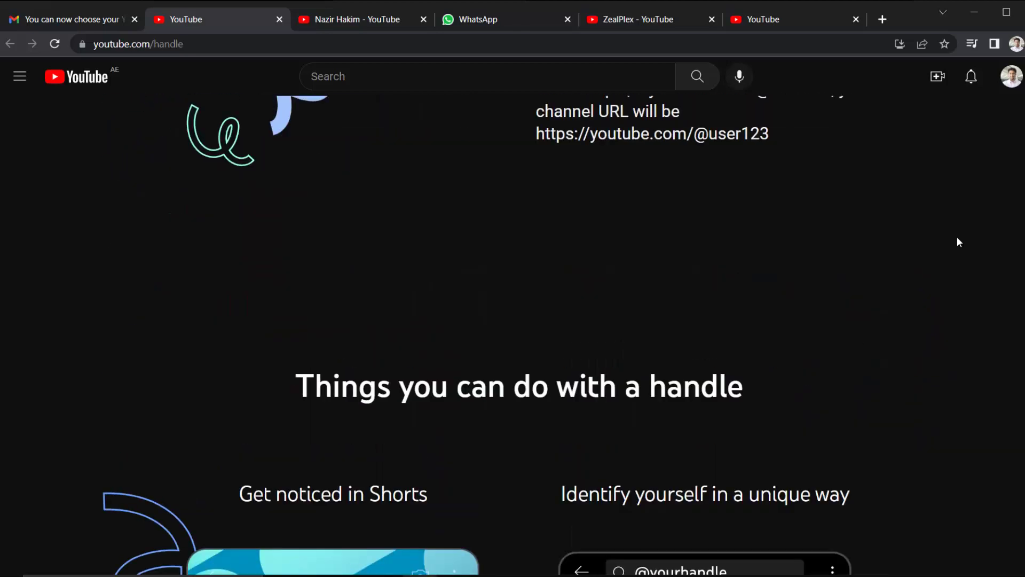
scroll(957, 236, up, 8)
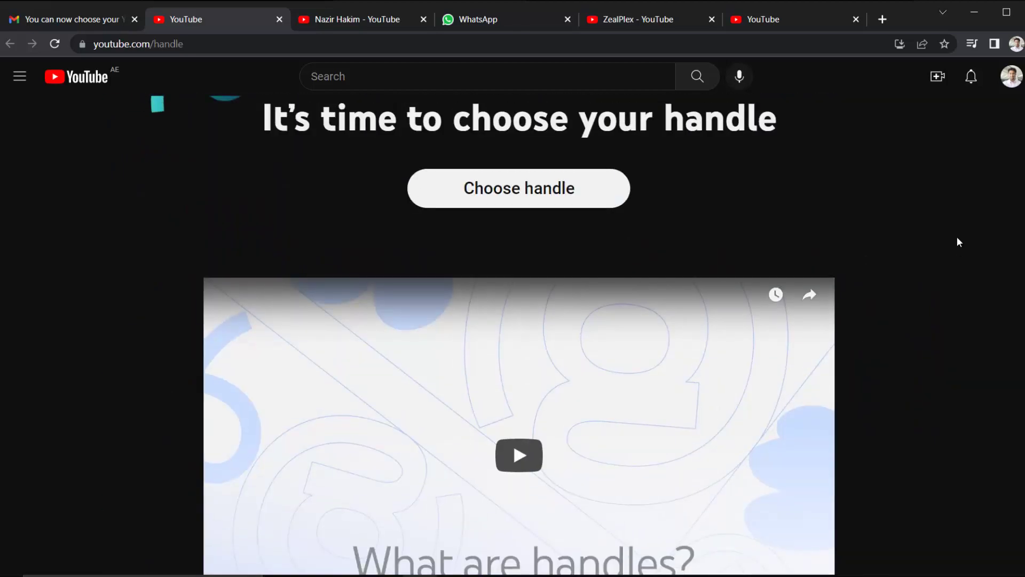
- Check in Gmail which channels the handle invitation emails are addressed to
click(106, 19)
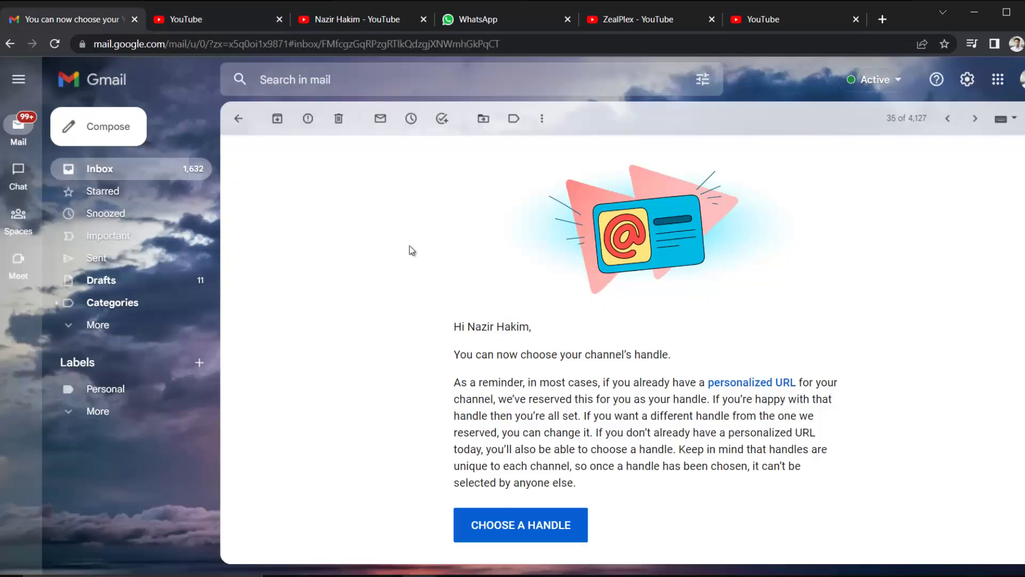
drag(475, 331, 532, 343)
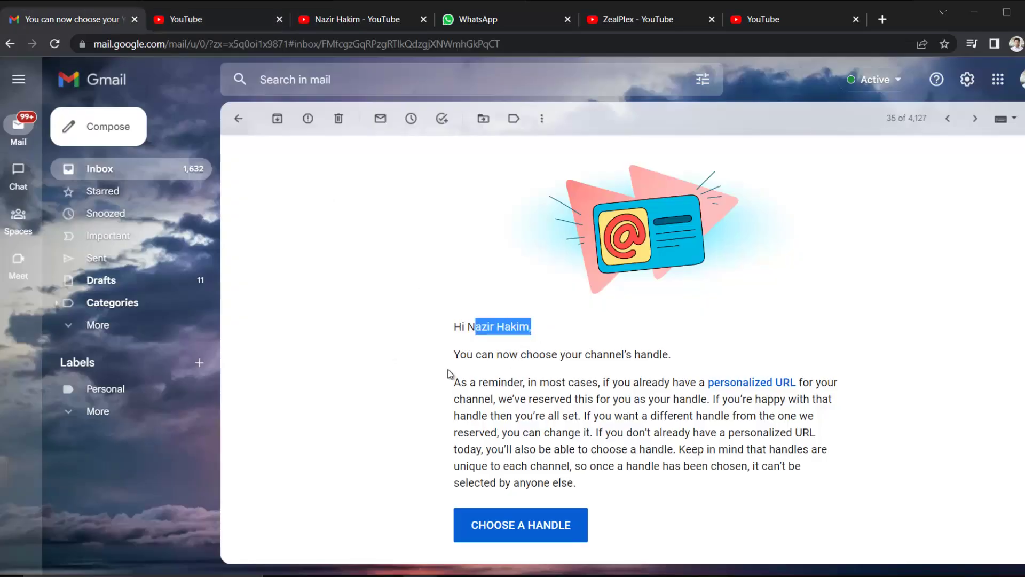
click(440, 373)
scroll(438, 372, down, 15)
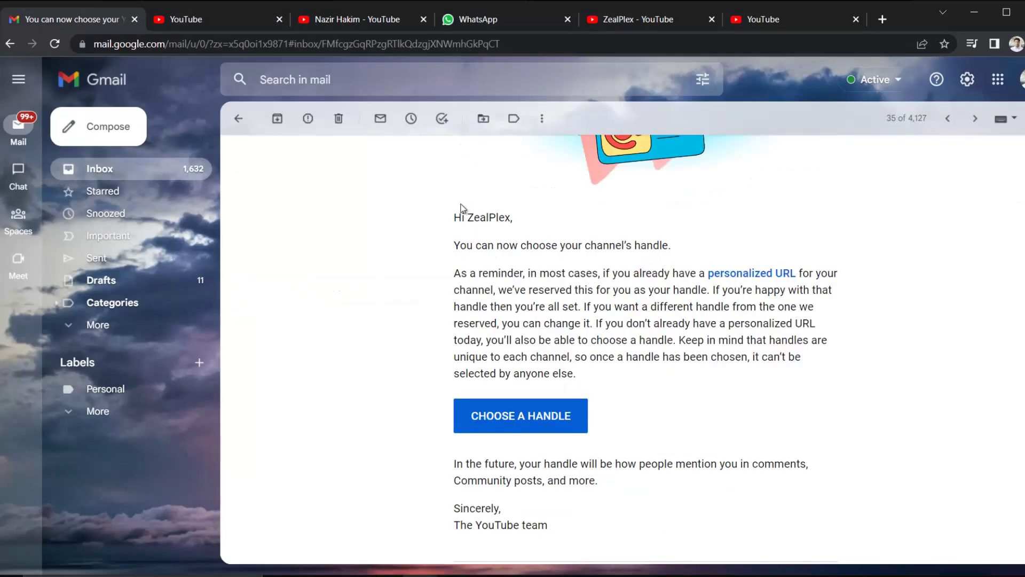
scroll(299, 282, up, 2)
scroll(299, 282, up, 5)
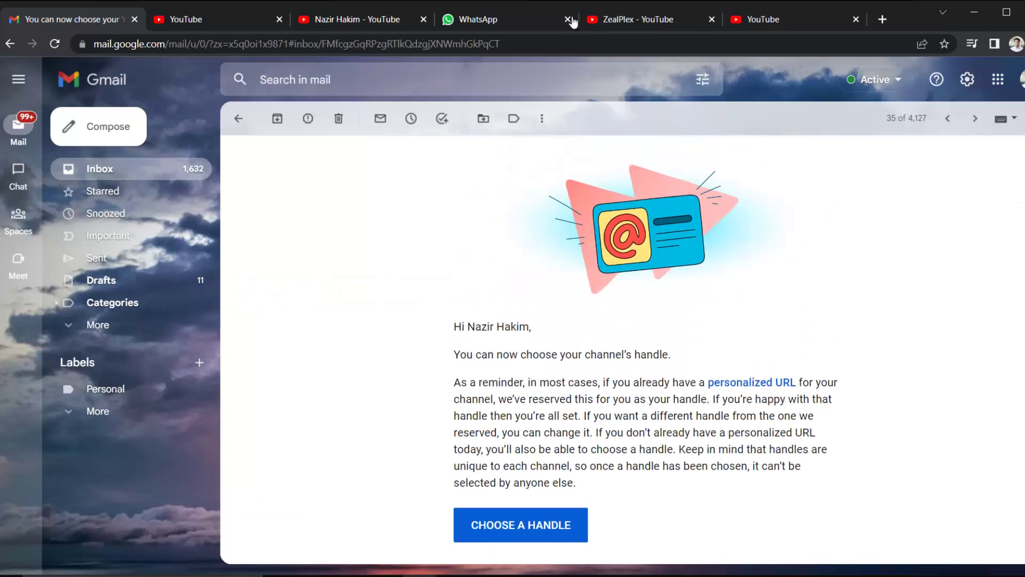
- Compare the ZealPlex channel's URL with its reserved handle, and check the personal channel's URL
click(679, 19)
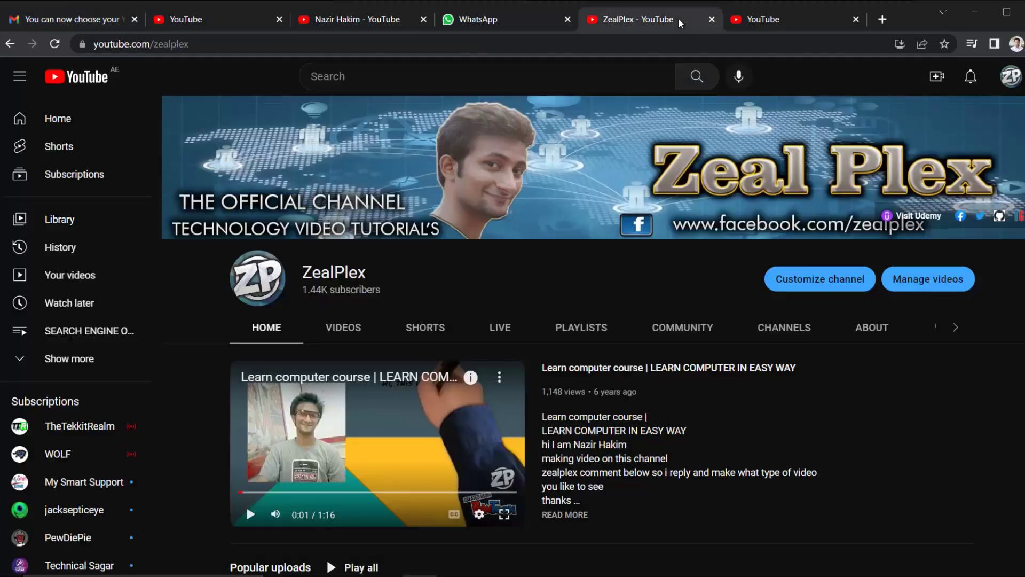
click(821, 27)
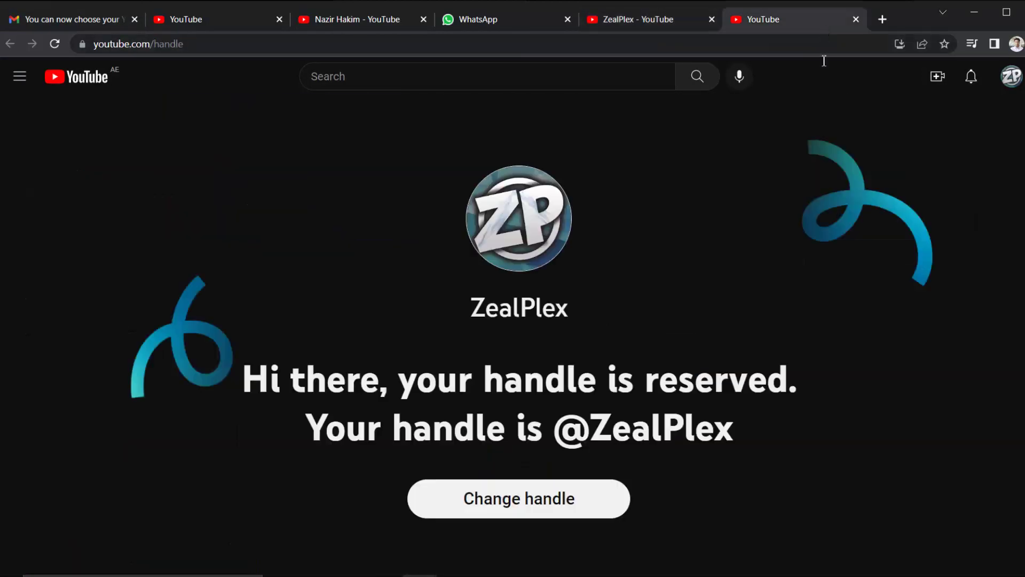
double_click(644, 436)
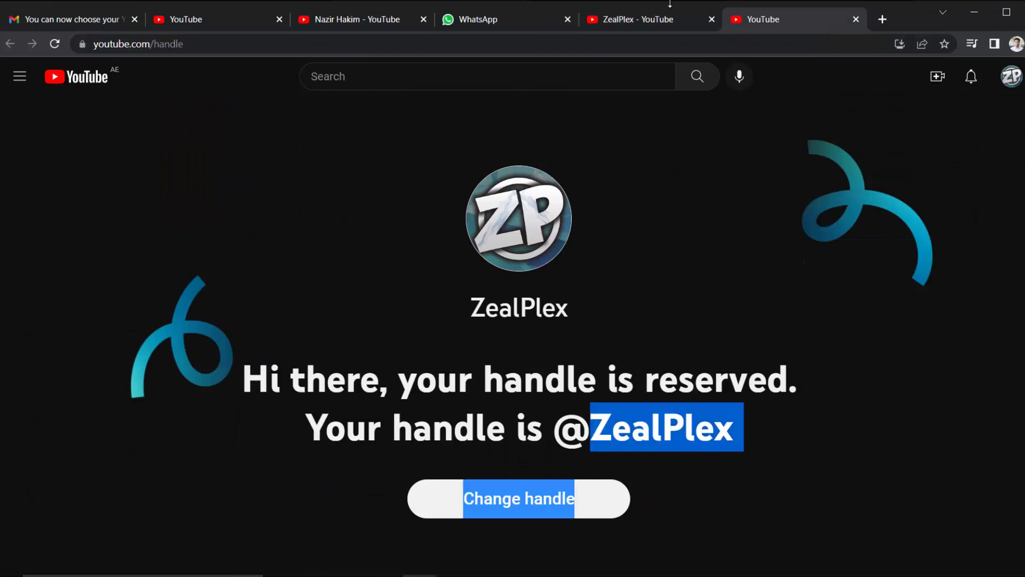
click(662, 17)
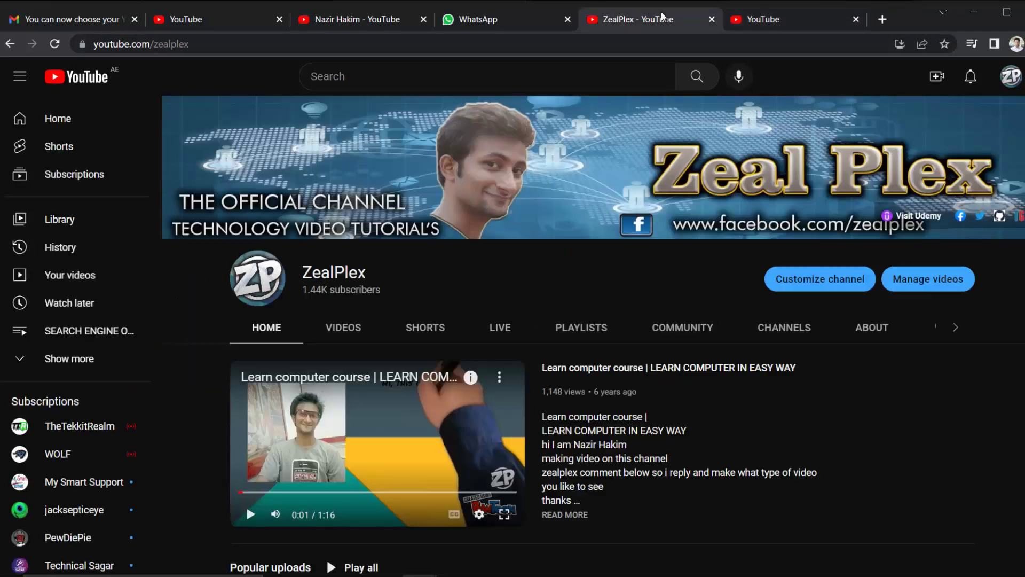
click(362, 19)
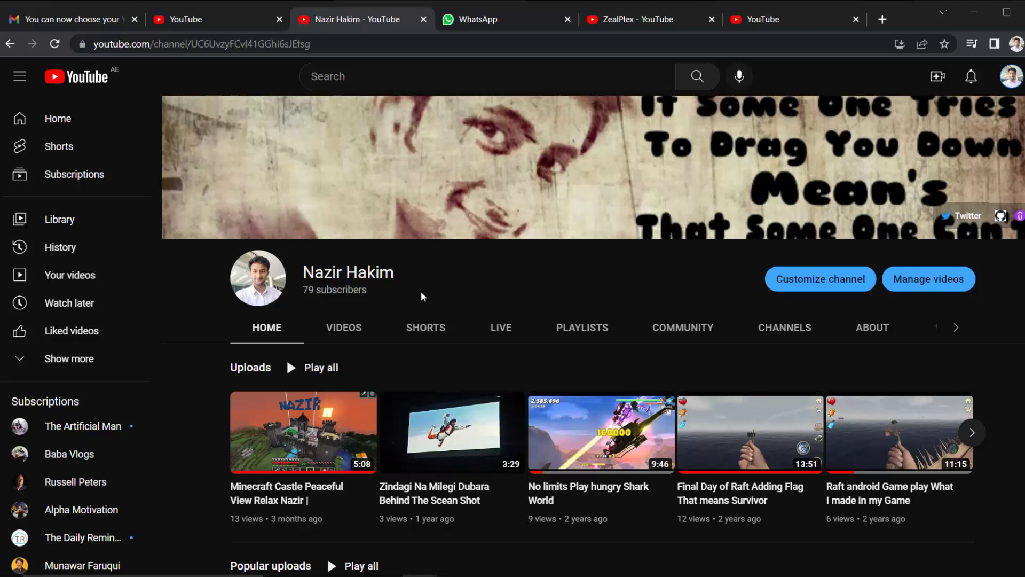
- Choose a custom handle for the personal channel using the owner's full name without a number, and confirm the selection
click(241, 16)
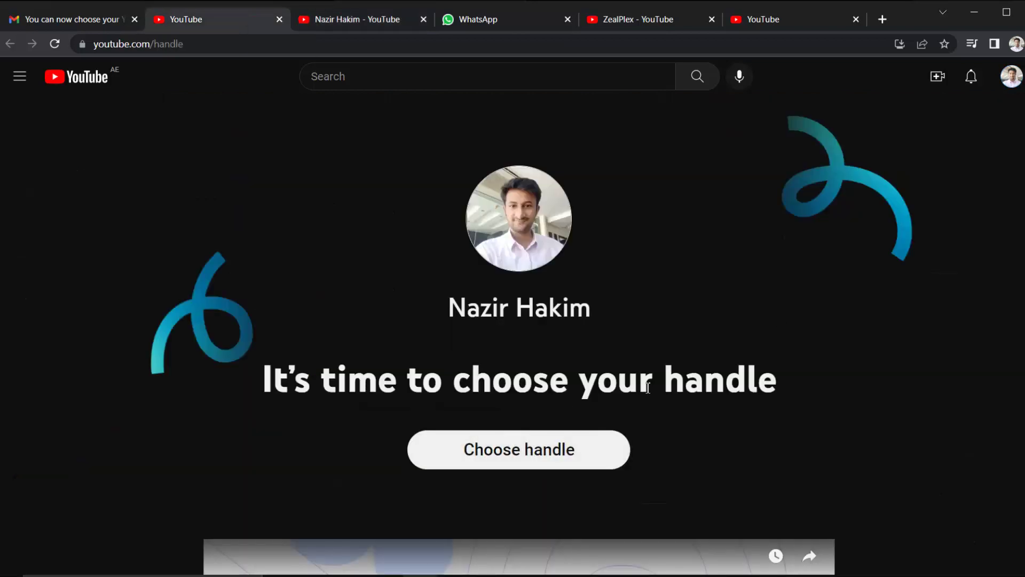
click(578, 455)
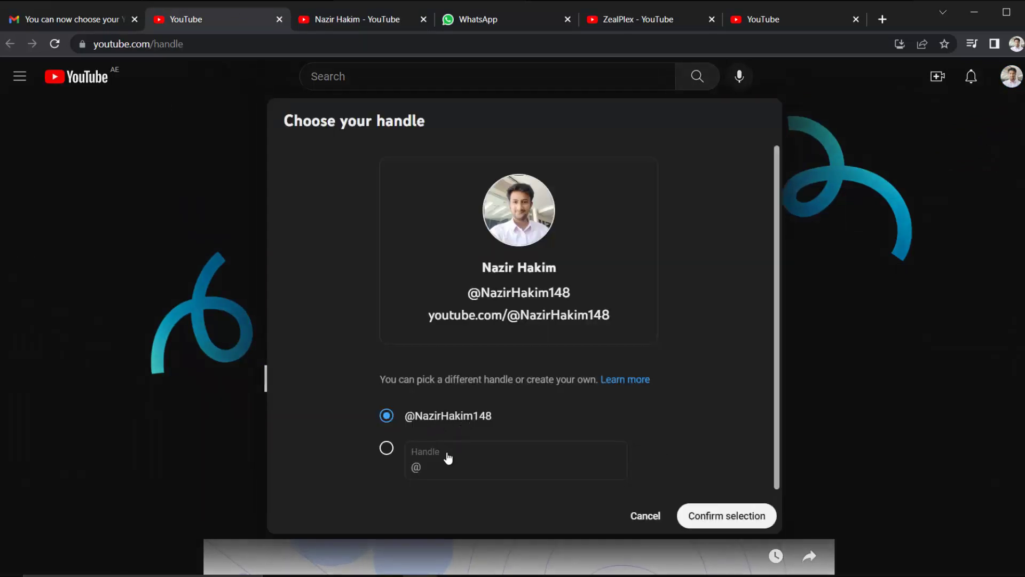
click(410, 460)
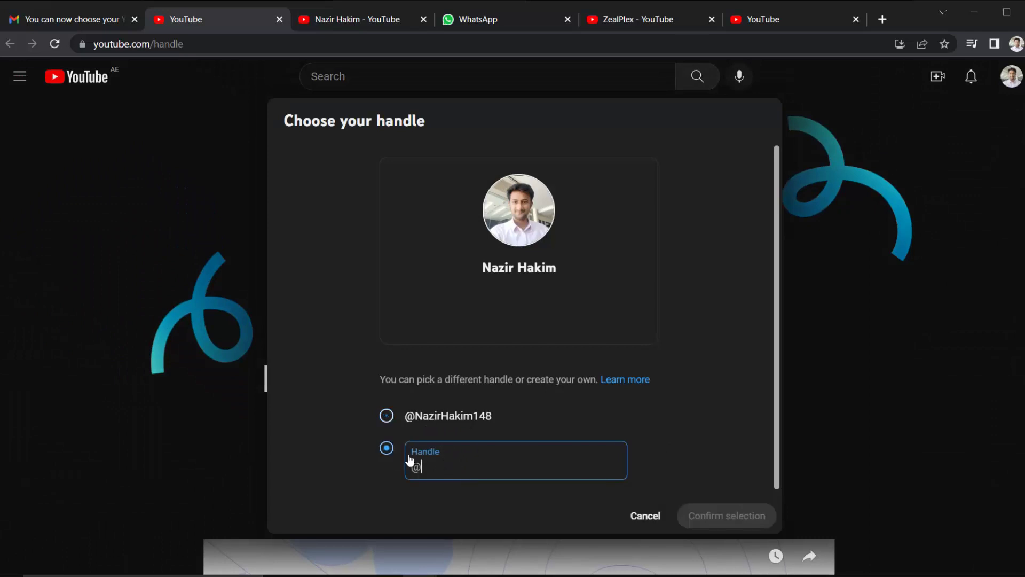
text(Nazirhakim)
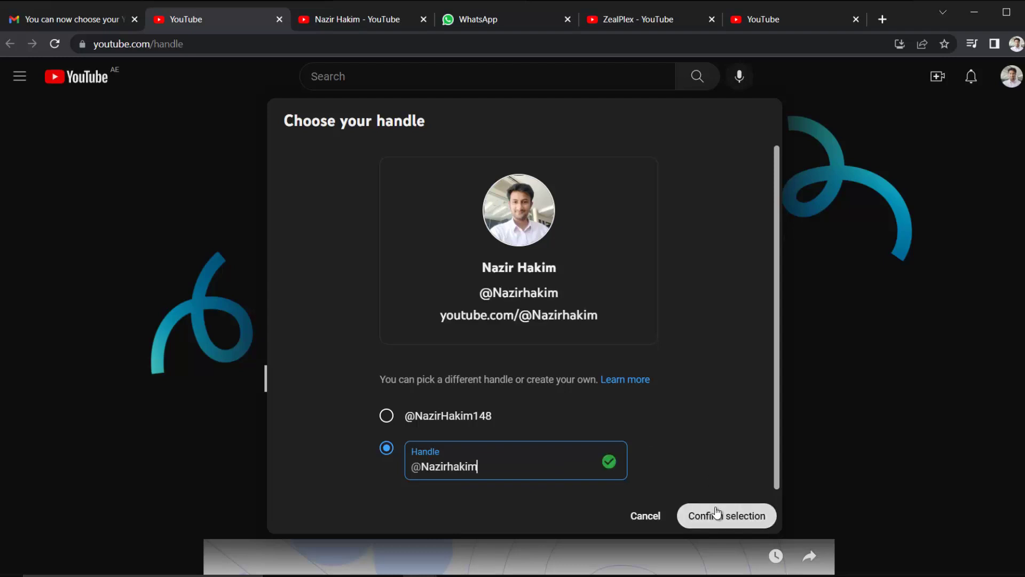
click(717, 514)
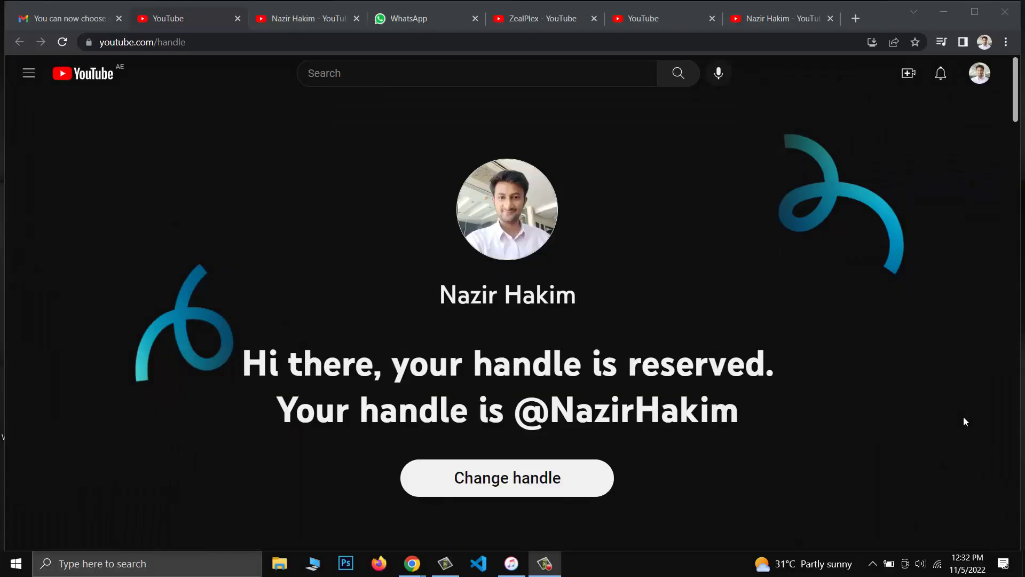
- Copy the personal channel's additional handle URL and open it in a new browser tab
scroll(831, 445, down, 5)
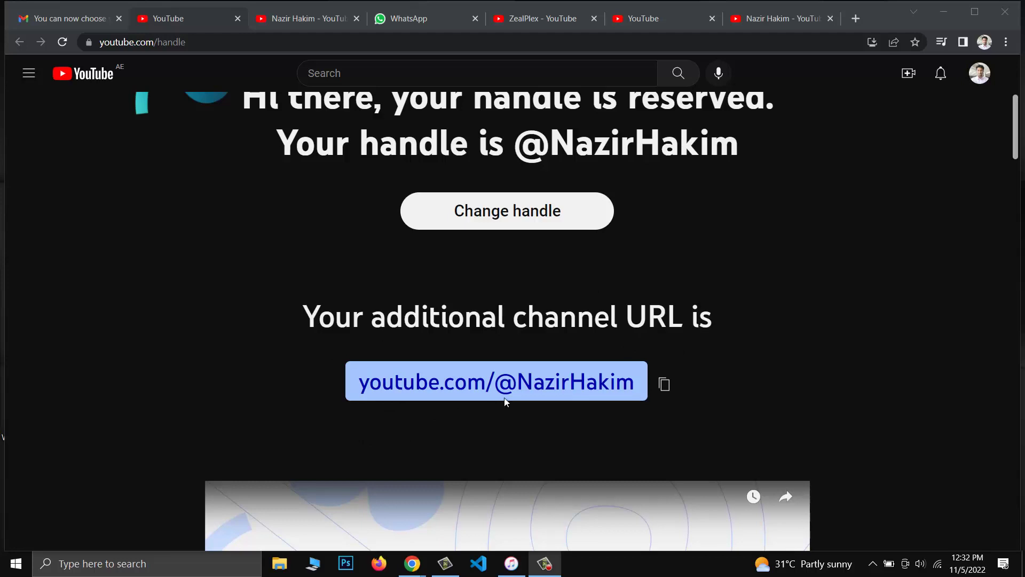
click(665, 384)
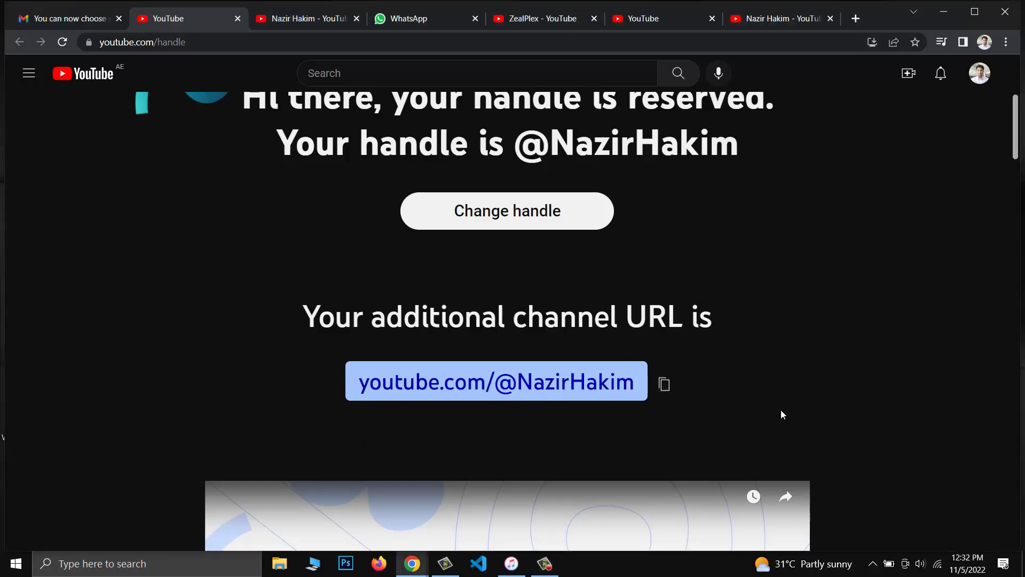
click(865, 16)
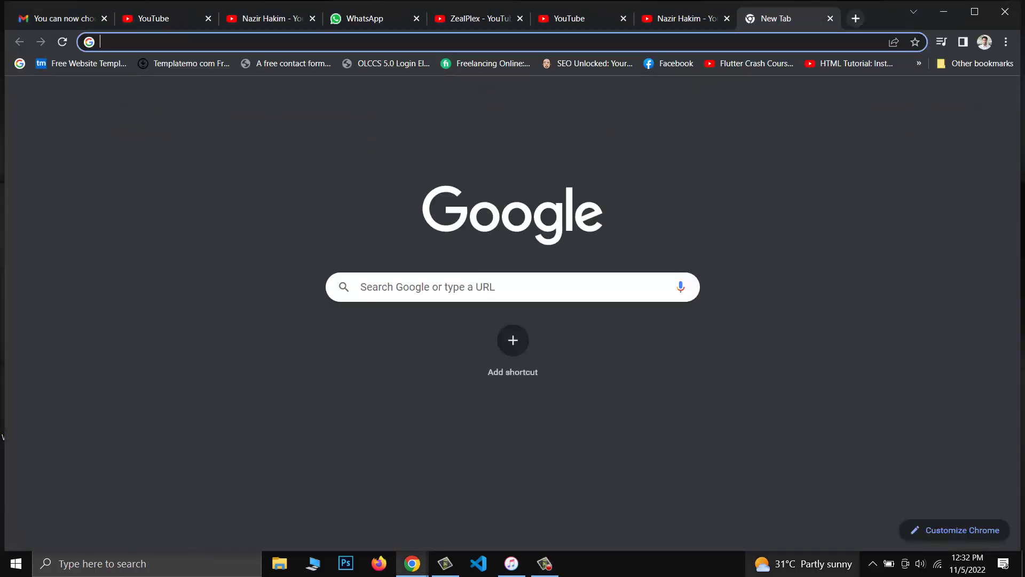
key(ctrl+v)
key(Return)
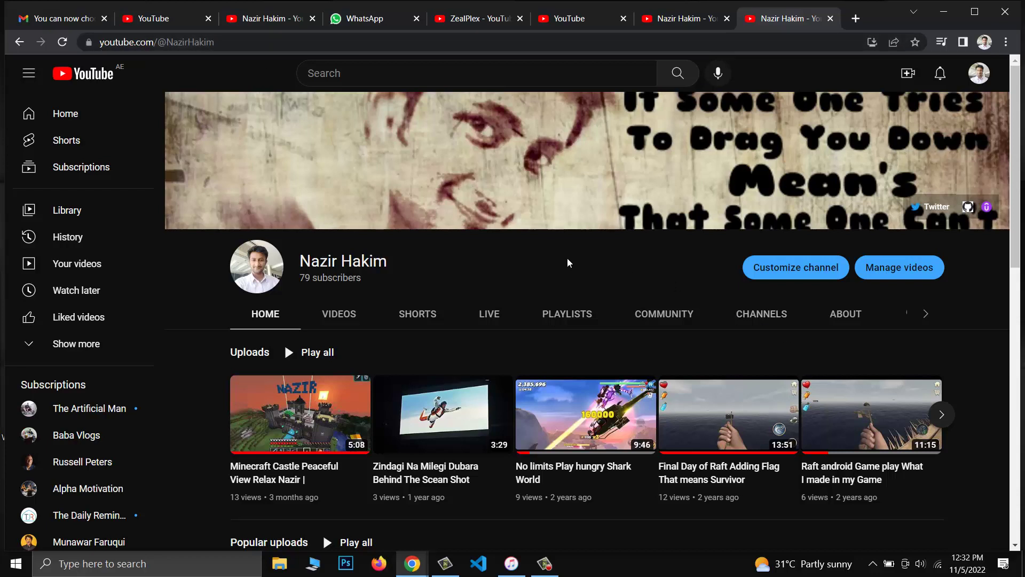
- Return to the YouTube handle invitation email in Gmail
click(19, 11)
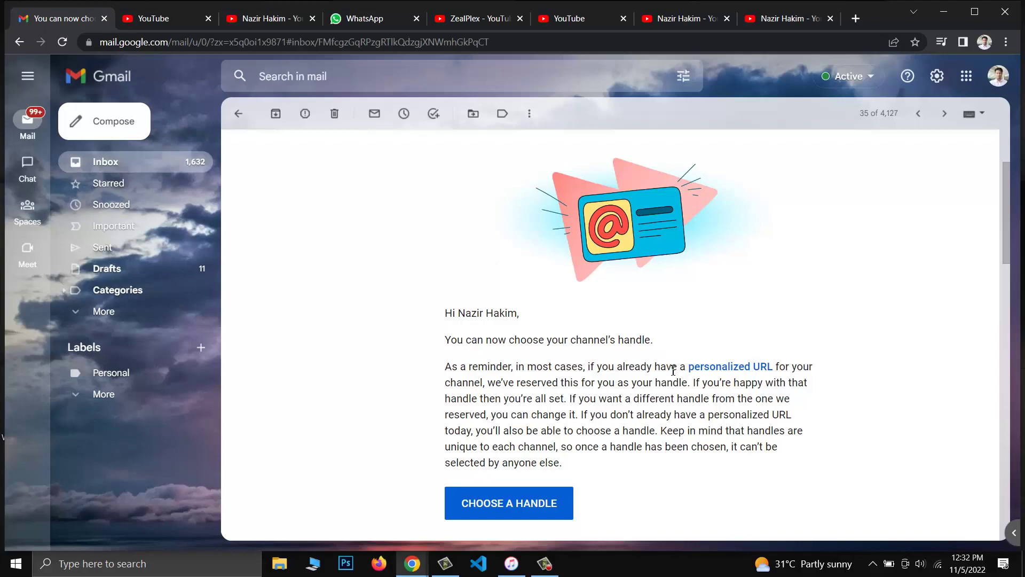